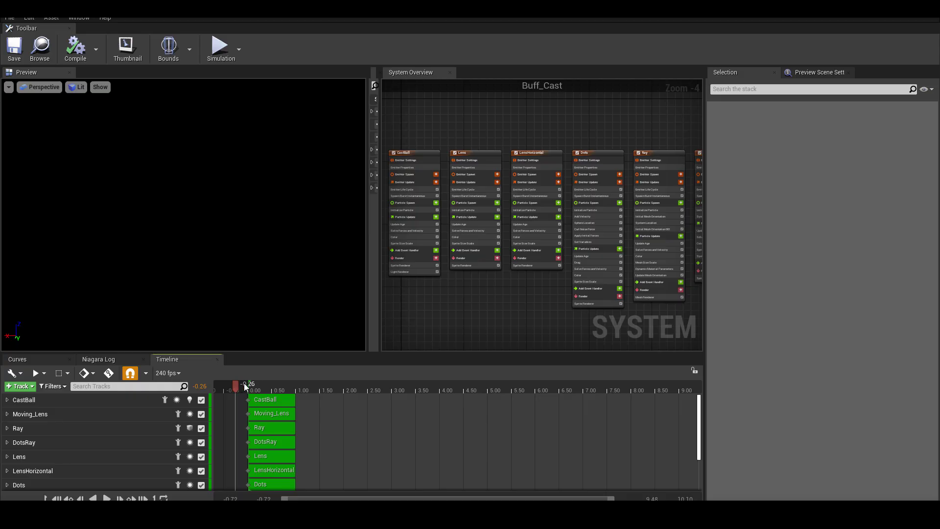
# Isolate the CastBall emitter and scrub the timeline to preview its disc
pyautogui.moveTo(246, 386)
pyautogui.mouseDown()
pyautogui.moveTo(314, 386)
pyautogui.moveTo(241, 390)
pyautogui.mouseUp()
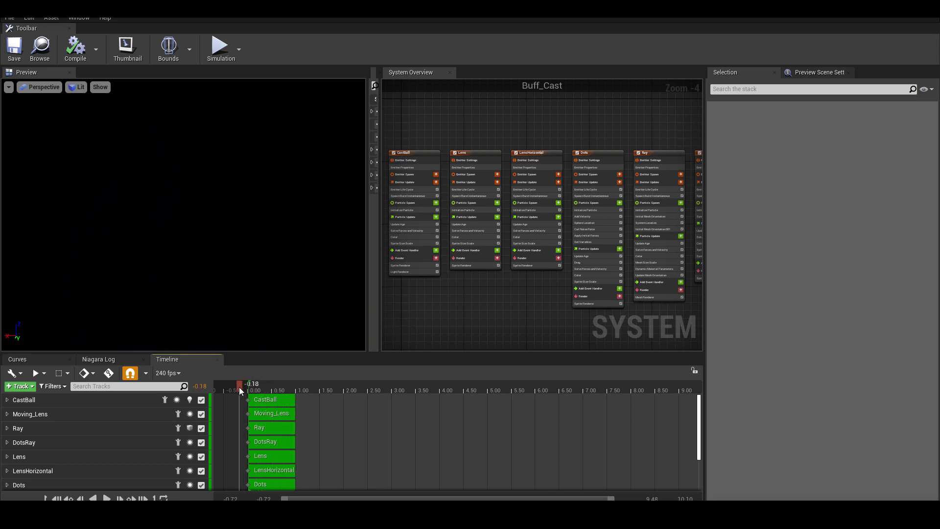
pyautogui.click(165, 399)
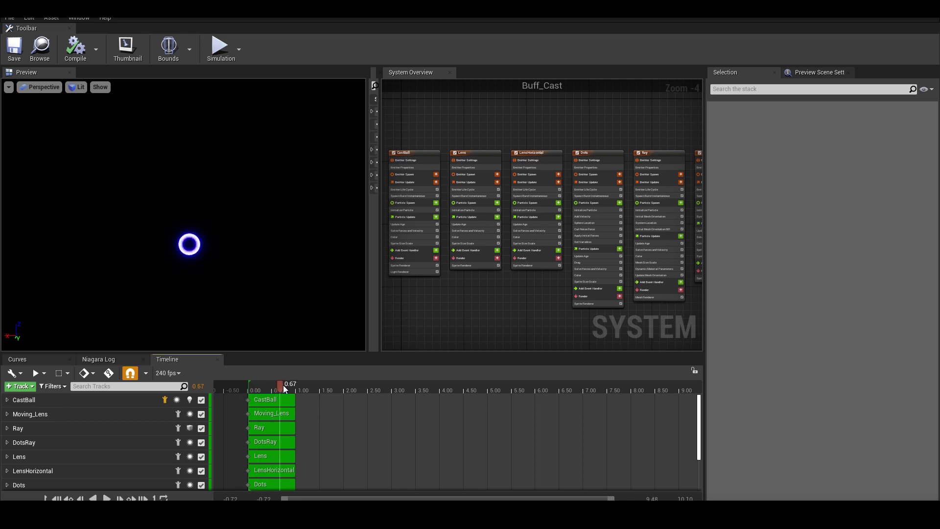
pyautogui.moveTo(281, 391); pyautogui.dragTo(239, 392)
pyautogui.click(165, 400)
# Isolate the Ray emitter, preview it, then isolate DotsRay and rewind
pyautogui.click(179, 414)
pyautogui.click(178, 428)
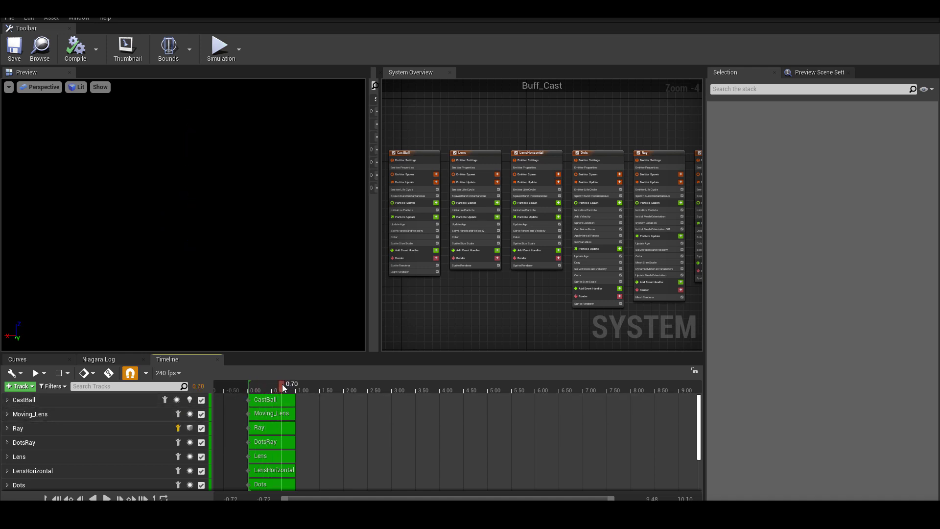
pyautogui.moveTo(260, 387); pyautogui.dragTo(278, 388)
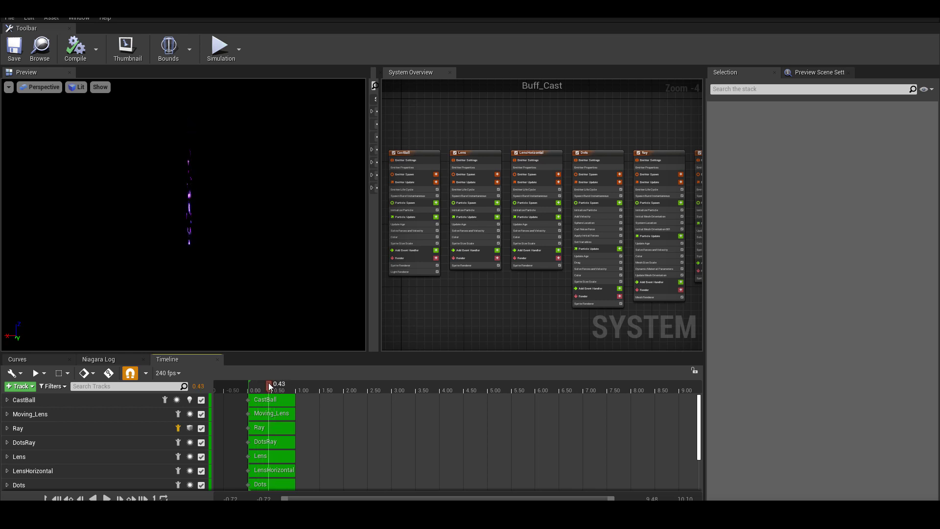
pyautogui.click(178, 443)
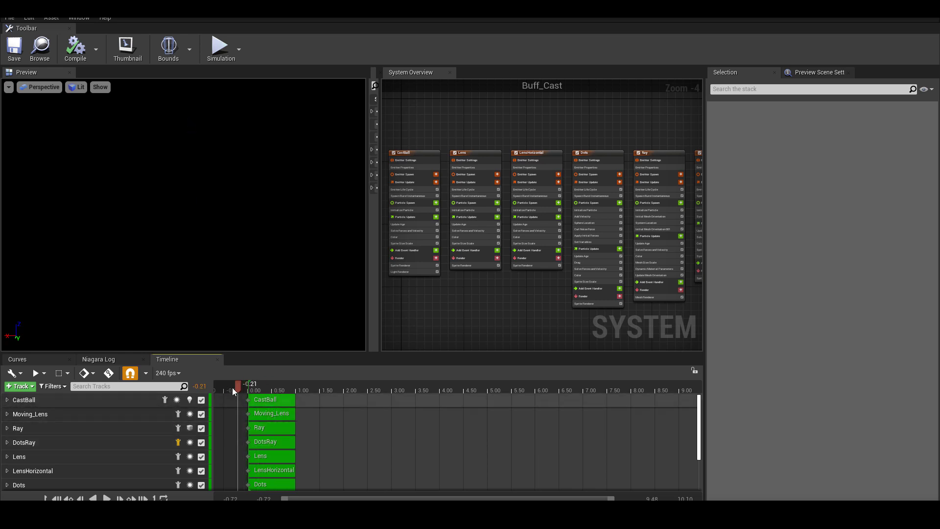
pyautogui.moveTo(244, 387); pyautogui.dragTo(263, 389)
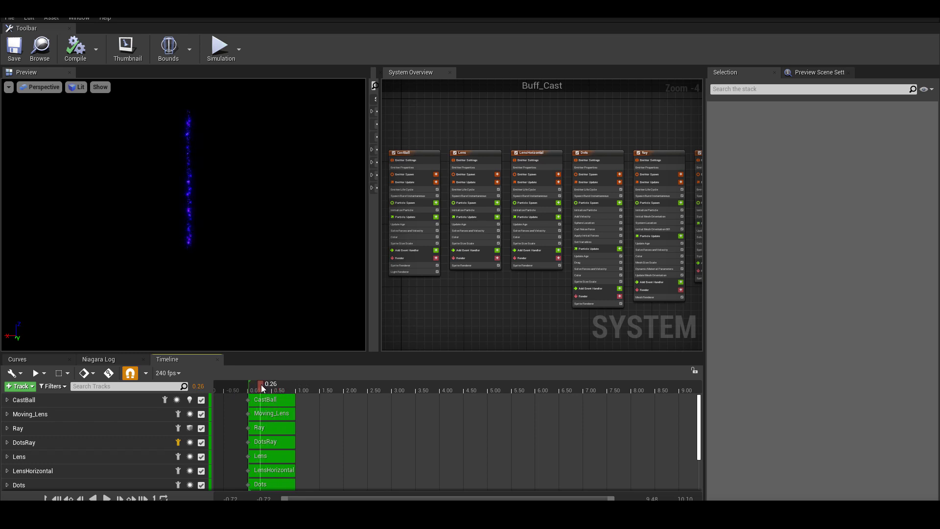
# Isolate the Lens, LensHorizontal and Dots emitters in turn, previewing each streak
pyautogui.moveTo(284, 386); pyautogui.dragTo(243, 387)
pyautogui.click(178, 456)
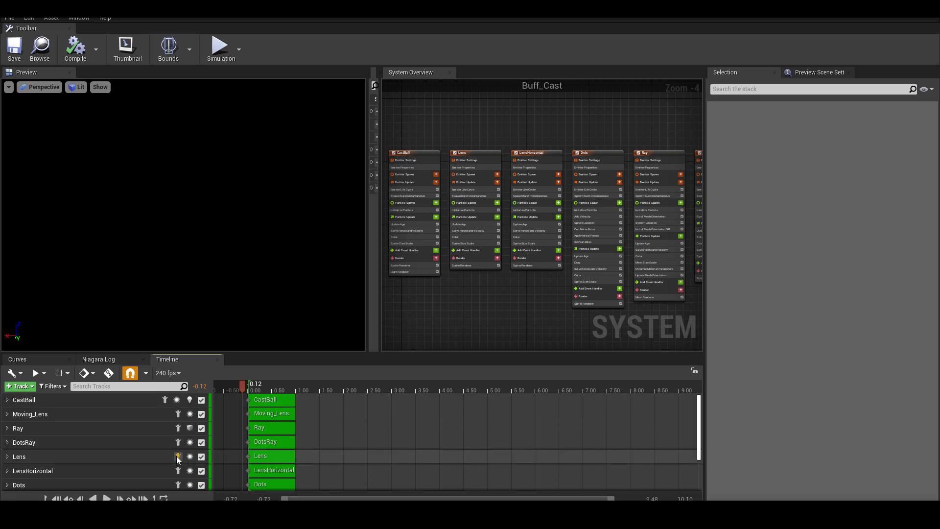
pyautogui.click(178, 471)
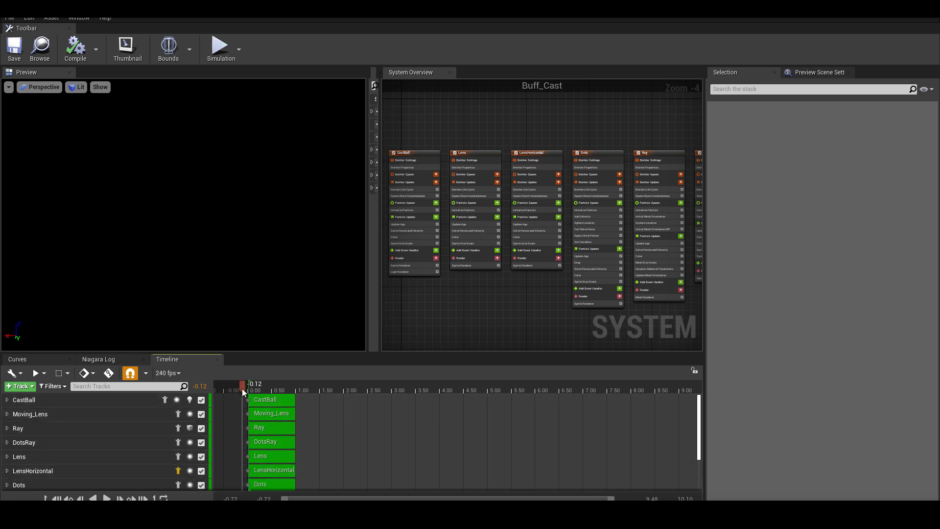
pyautogui.moveTo(243, 387)
pyautogui.mouseDown()
pyautogui.moveTo(306, 390)
pyautogui.moveTo(253, 392)
pyautogui.mouseUp()
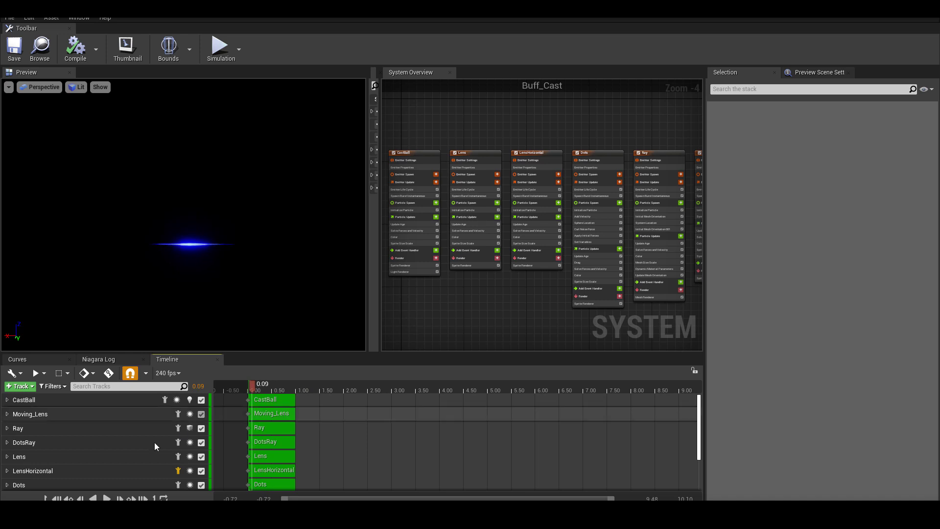
pyautogui.scroll(-2, 153, 444)
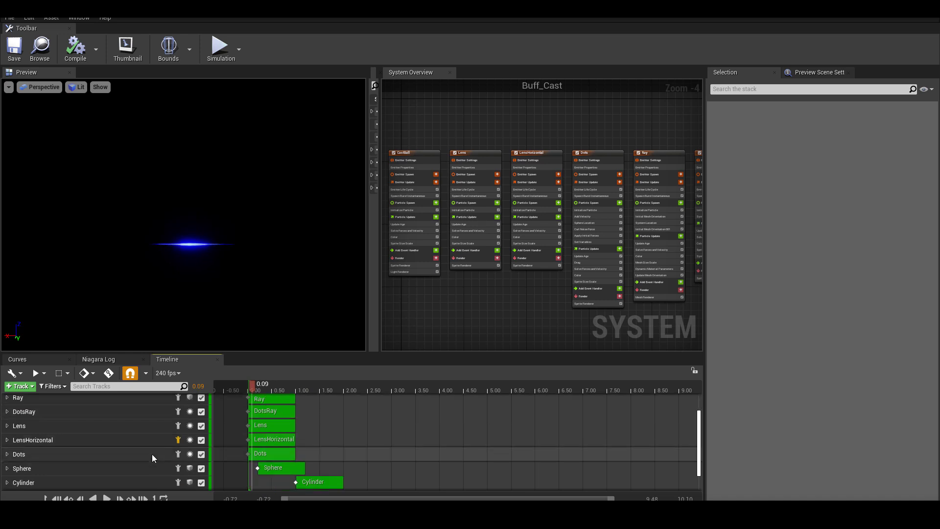
pyautogui.click(177, 454)
pyautogui.click(244, 388)
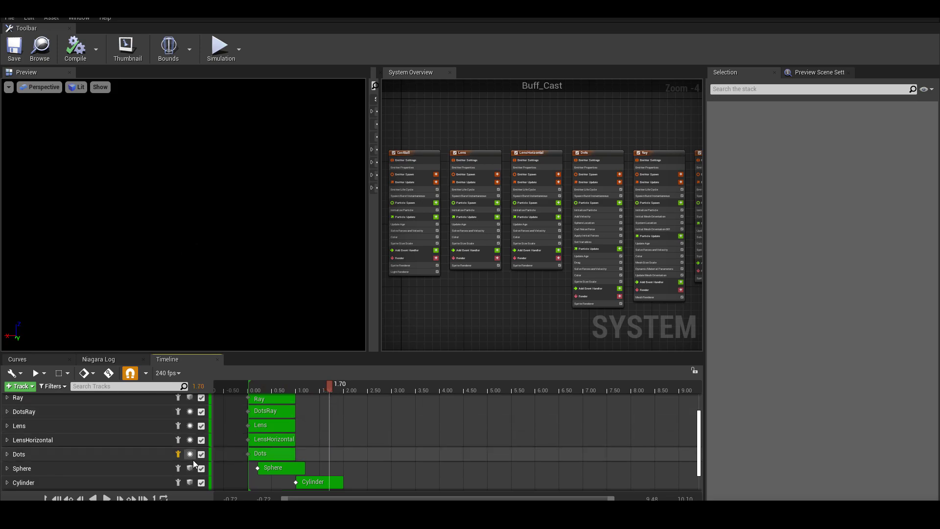
# Isolate the Sphere emitter and scrub forward to watch the purple dome grow
pyautogui.click(178, 468)
pyautogui.scroll(-2, 206, 431)
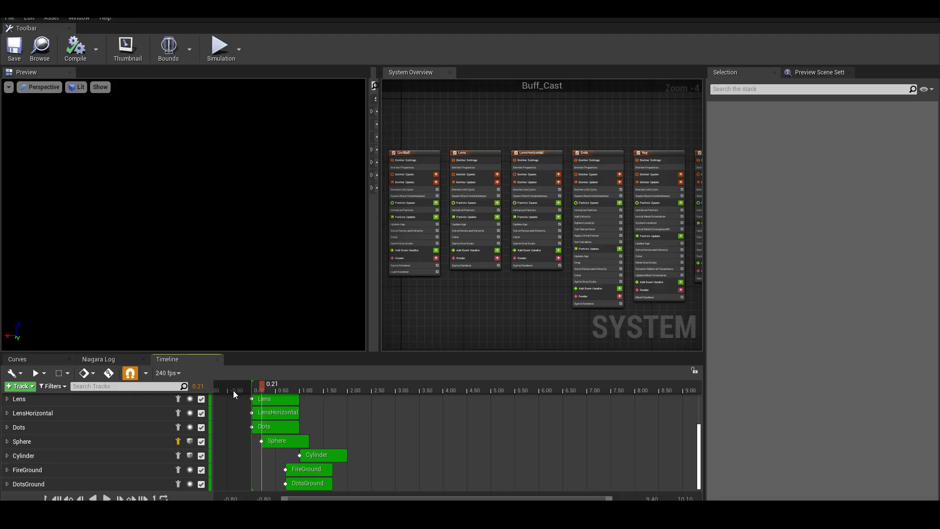
pyautogui.click(234, 388)
pyautogui.moveTo(235, 388); pyautogui.dragTo(346, 397)
pyautogui.moveTo(287, 391)
pyautogui.mouseDown()
pyautogui.moveTo(313, 392)
pyautogui.moveTo(296, 392)
pyautogui.moveTo(304, 391)
pyautogui.mouseUp()
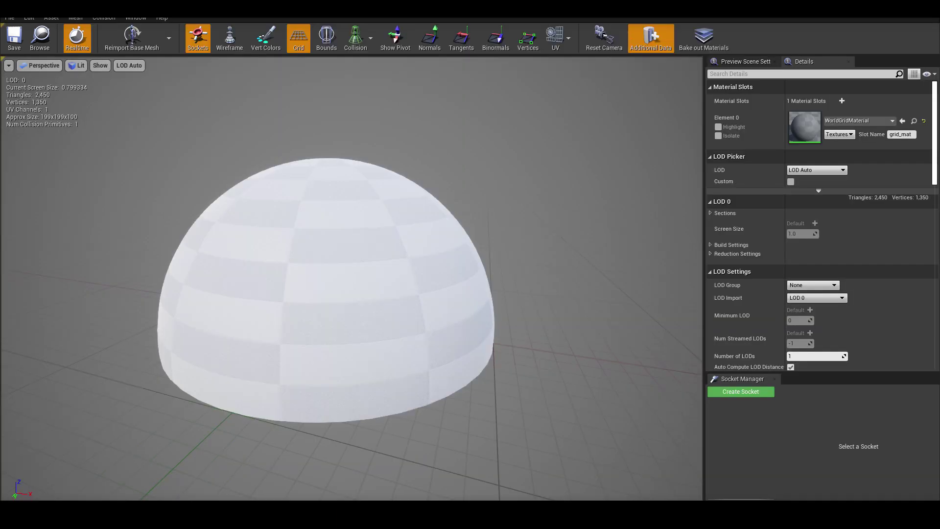
# Orbit the hemisphere dome mesh, overlay UV Channel 0, and rewind the Buff_Cast preview
pyautogui.moveTo(479, 227); pyautogui.dragTo(395, 154)
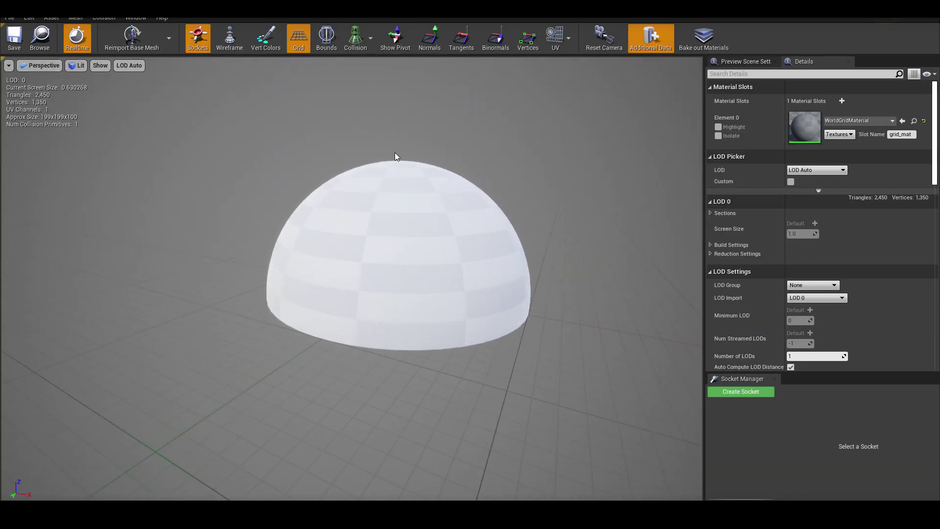
pyautogui.click(558, 37)
pyautogui.click(565, 73)
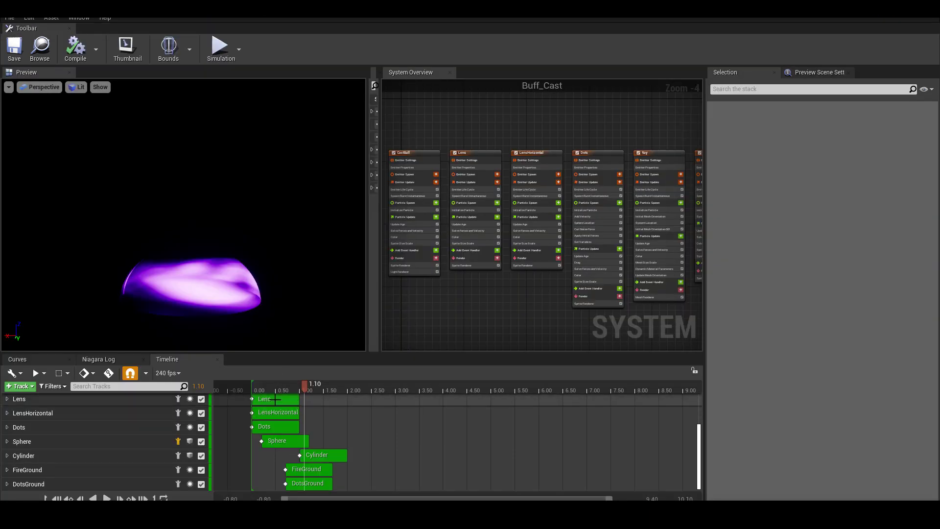
pyautogui.moveTo(305, 388)
pyautogui.mouseDown()
pyautogui.moveTo(261, 390)
pyautogui.moveTo(312, 396)
pyautogui.moveTo(274, 396)
pyautogui.moveTo(303, 400)
pyautogui.moveTo(277, 397)
pyautogui.moveTo(327, 389)
pyautogui.moveTo(314, 389)
pyautogui.mouseUp()
# Preview the Cylinder emitter's playback, then isolate FireGround and scrub through it
pyautogui.scroll(2, 289, 398)
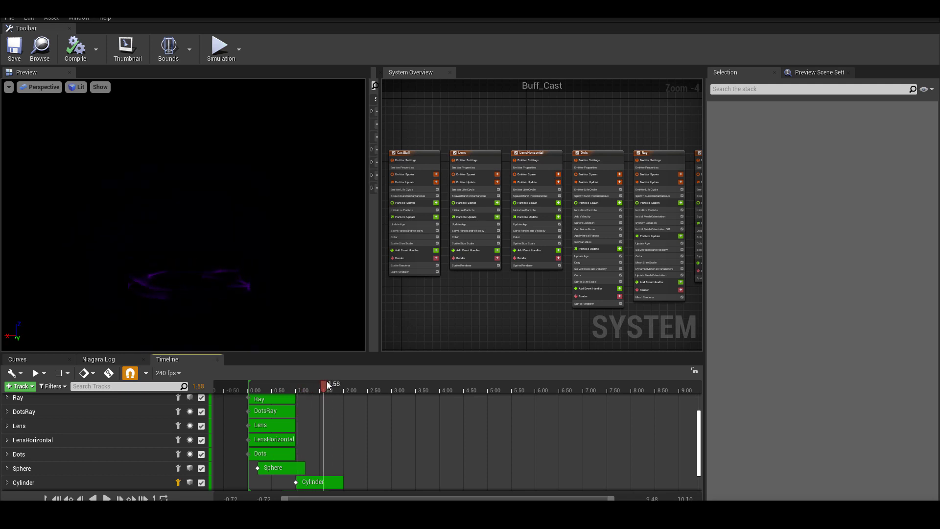
pyautogui.moveTo(305, 387); pyautogui.dragTo(324, 389)
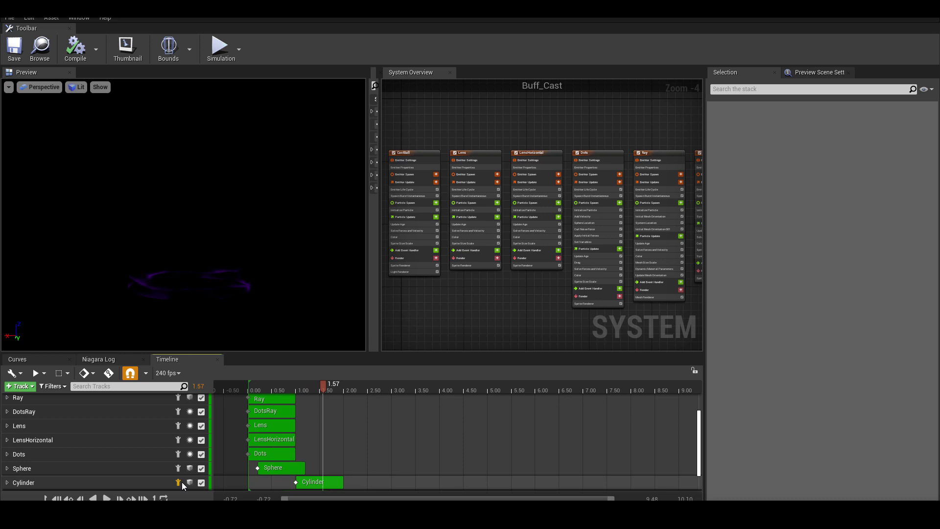
pyautogui.scroll(-2, 169, 473)
pyautogui.click(178, 470)
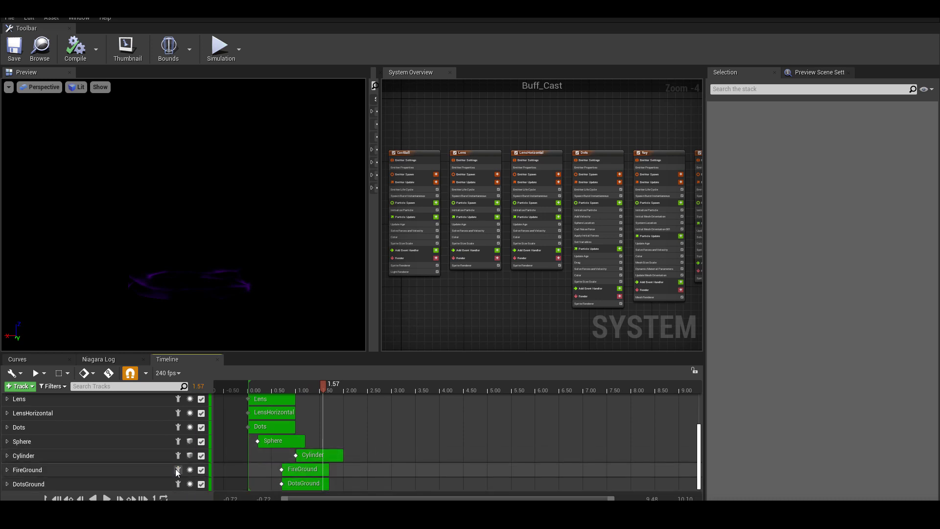
pyautogui.click(177, 455)
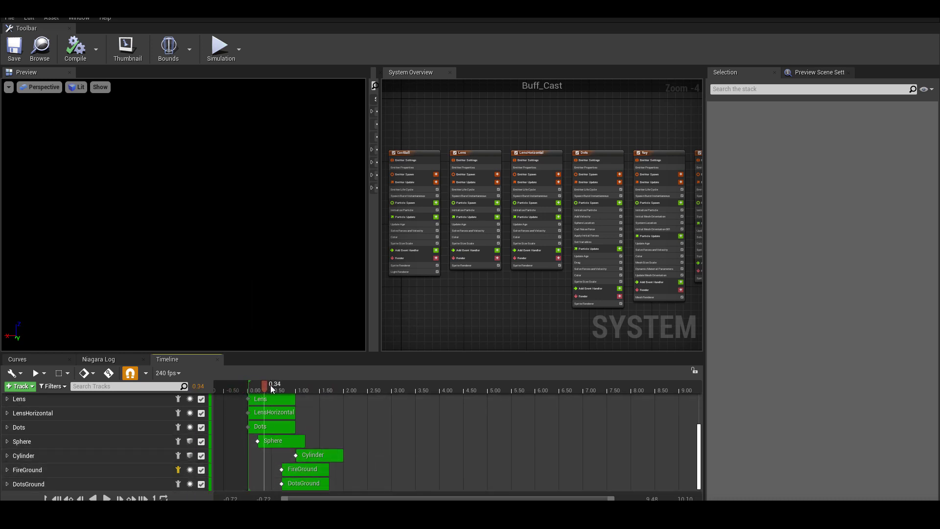
pyautogui.moveTo(298, 389); pyautogui.dragTo(332, 391)
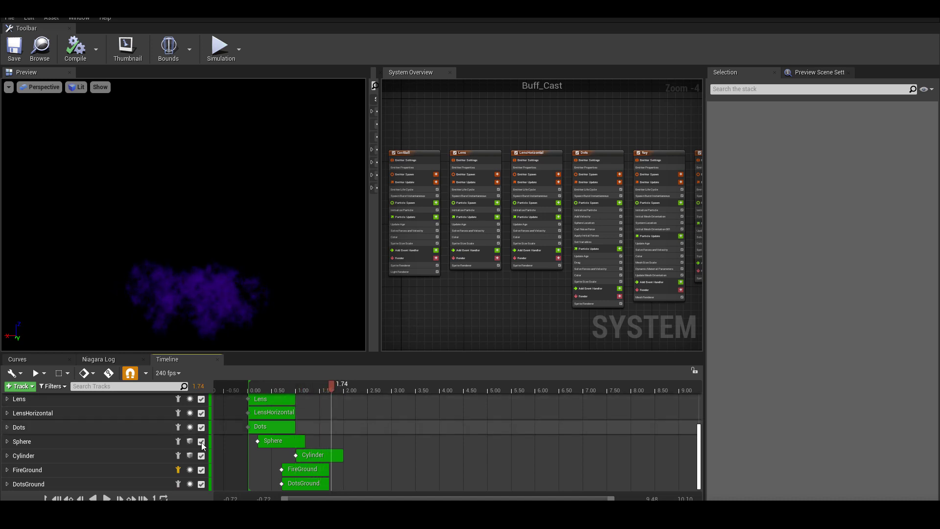
# Switch isolation from FireGround to DotsGround and replay its glowing blue dots
pyautogui.click(179, 471)
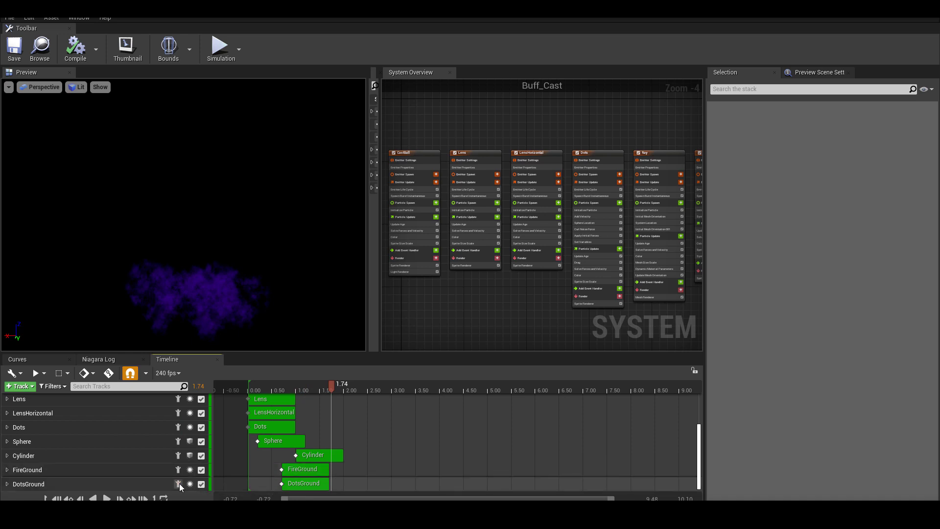
pyautogui.click(178, 484)
pyautogui.moveTo(245, 390); pyautogui.dragTo(349, 390)
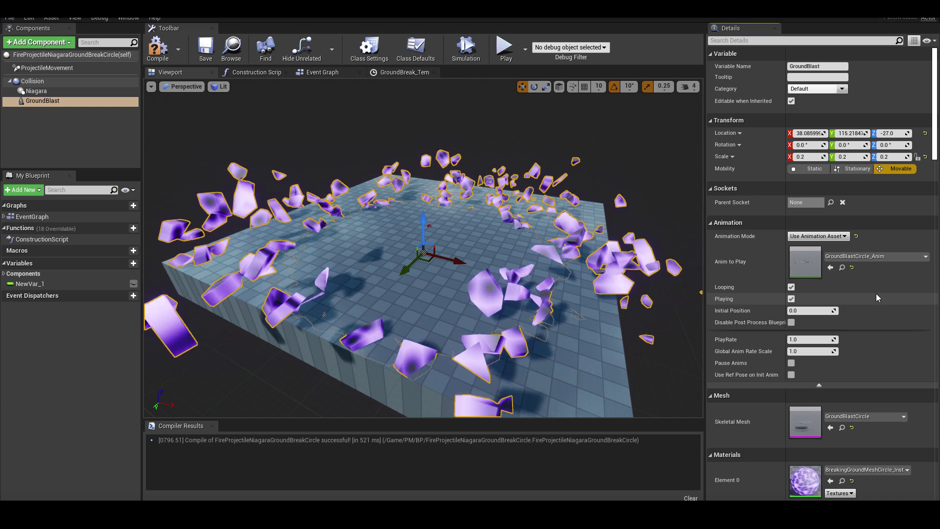
# Uncheck Playing on the GroundBlast component so the shatter animation stops auto-playing
pyautogui.click(791, 300)
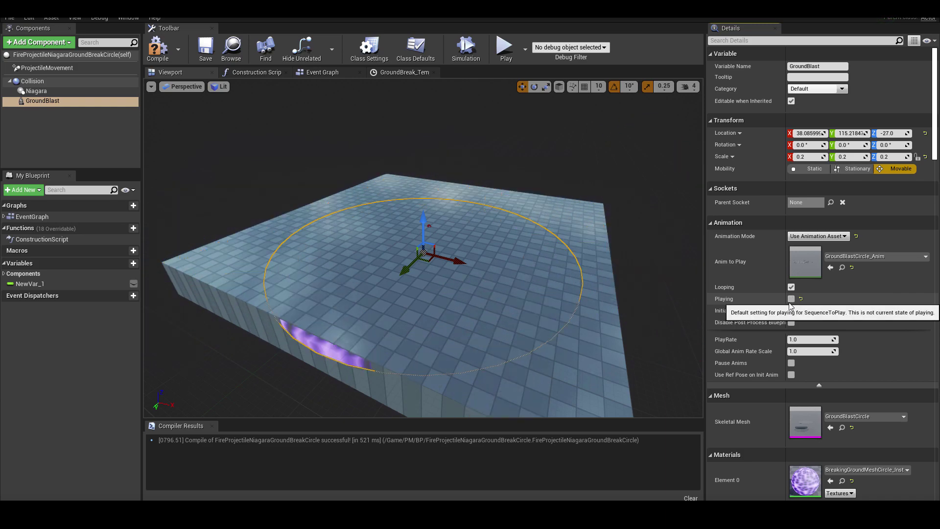